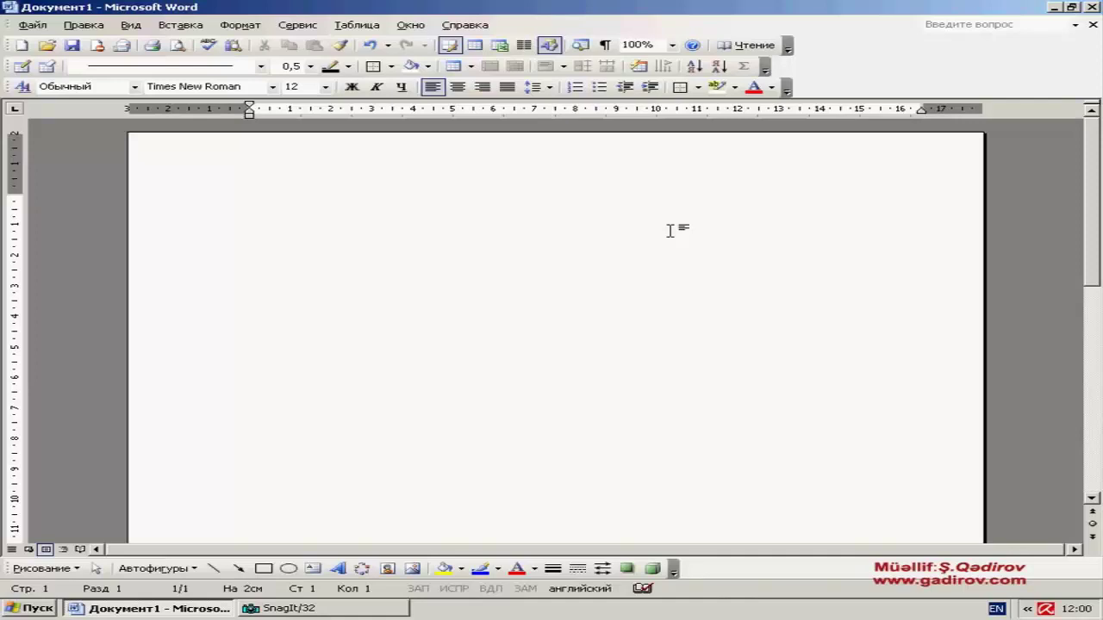
Open the Коллекция клипов pane from Вставка > Рисунок > Картинки…
click(197, 32)
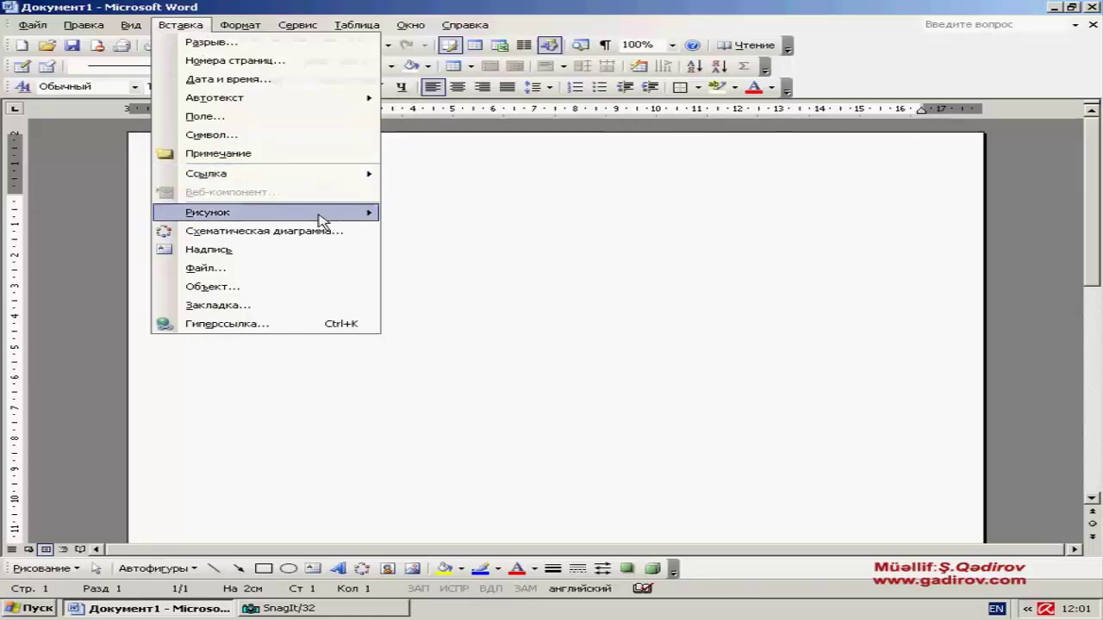
mouse_move(320, 219)
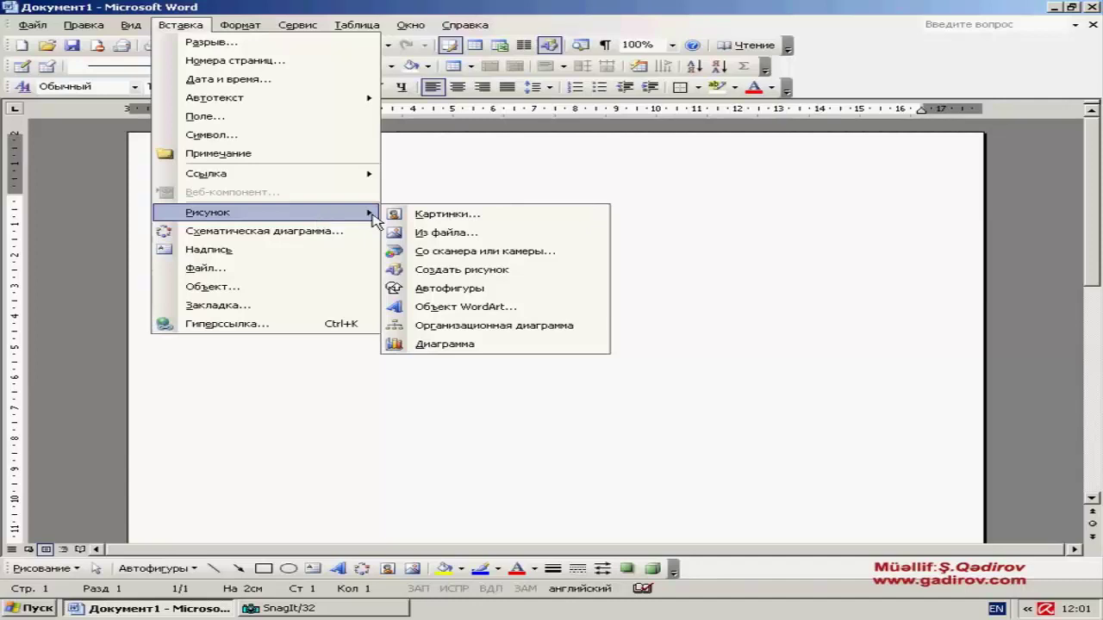
click(430, 220)
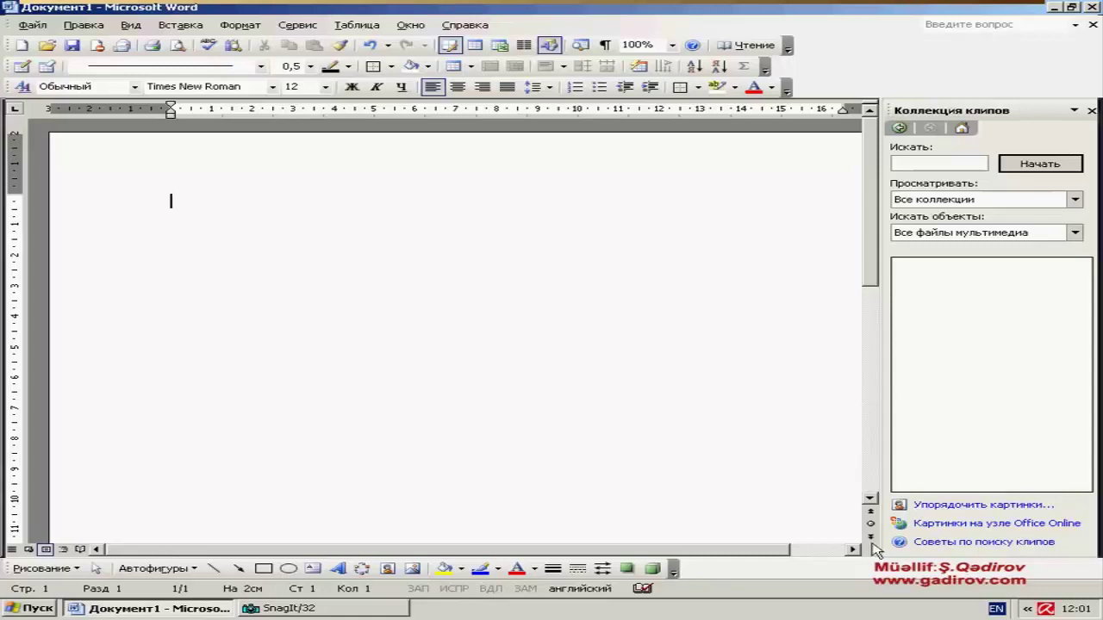
Open the clip organizer, turning off its welcome message and postponing media cataloguing
click(965, 504)
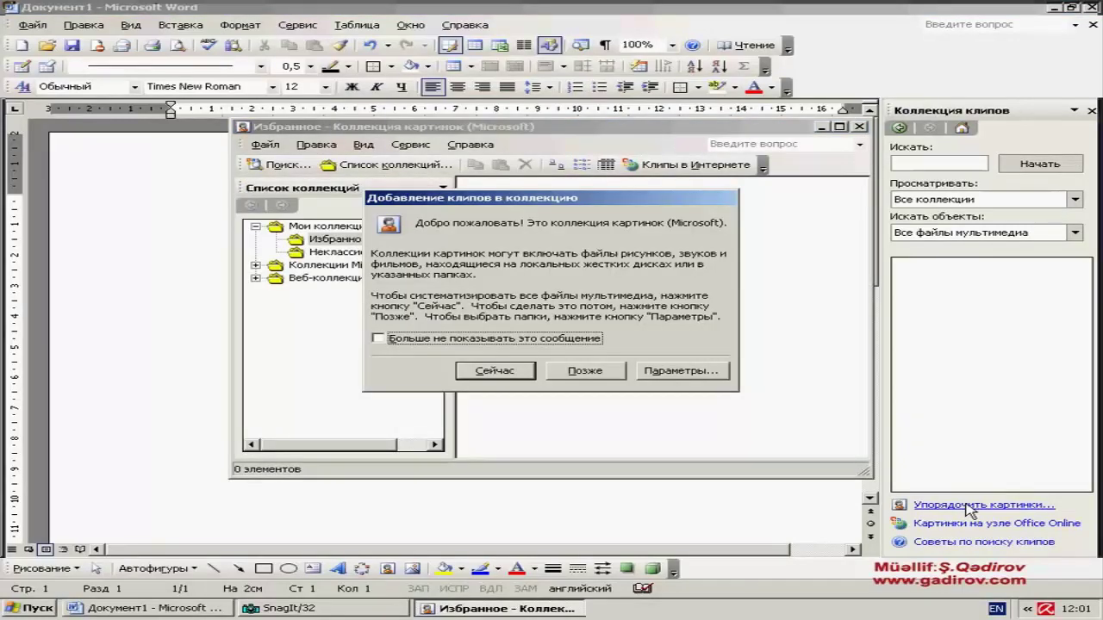
click(392, 341)
click(591, 370)
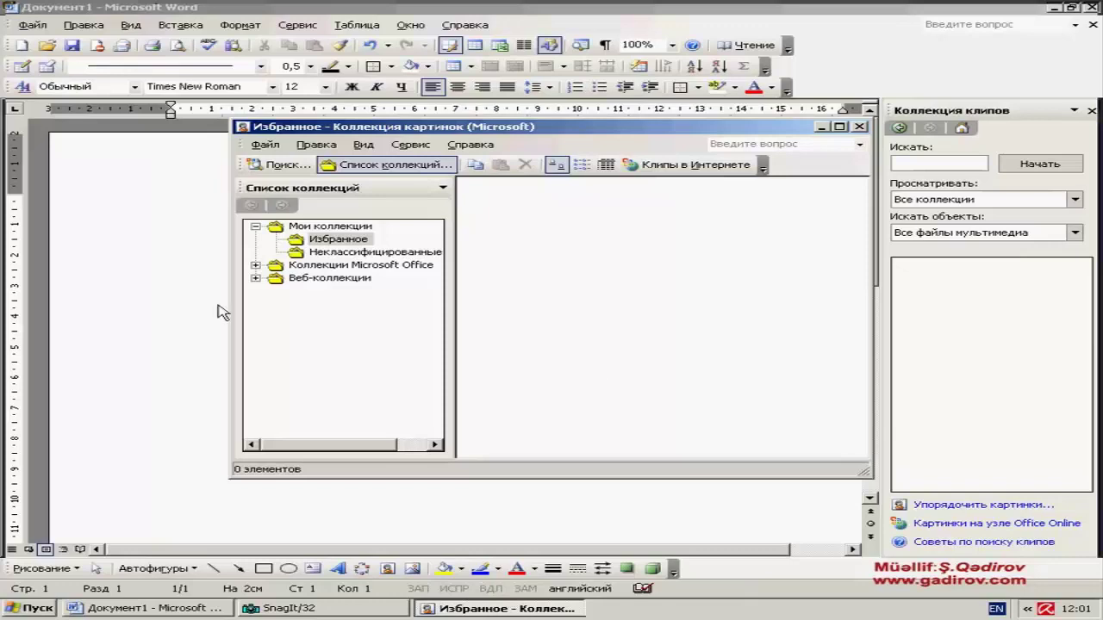
Insert the snowflake clip from Microsoft Office > Времена года > Зима, then undo it
click(256, 266)
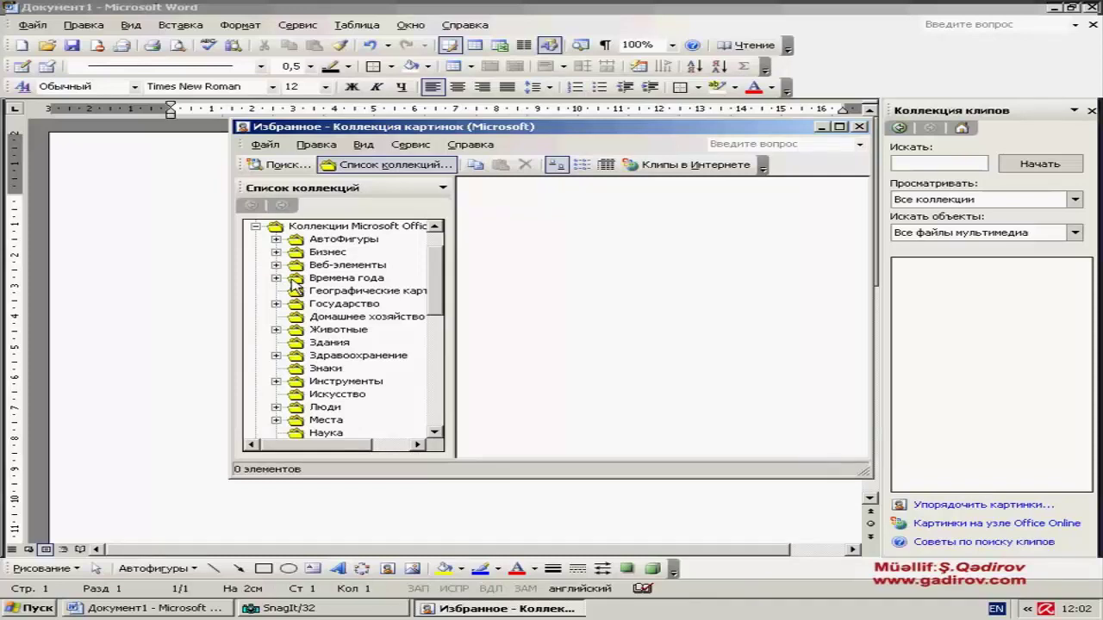
click(291, 281)
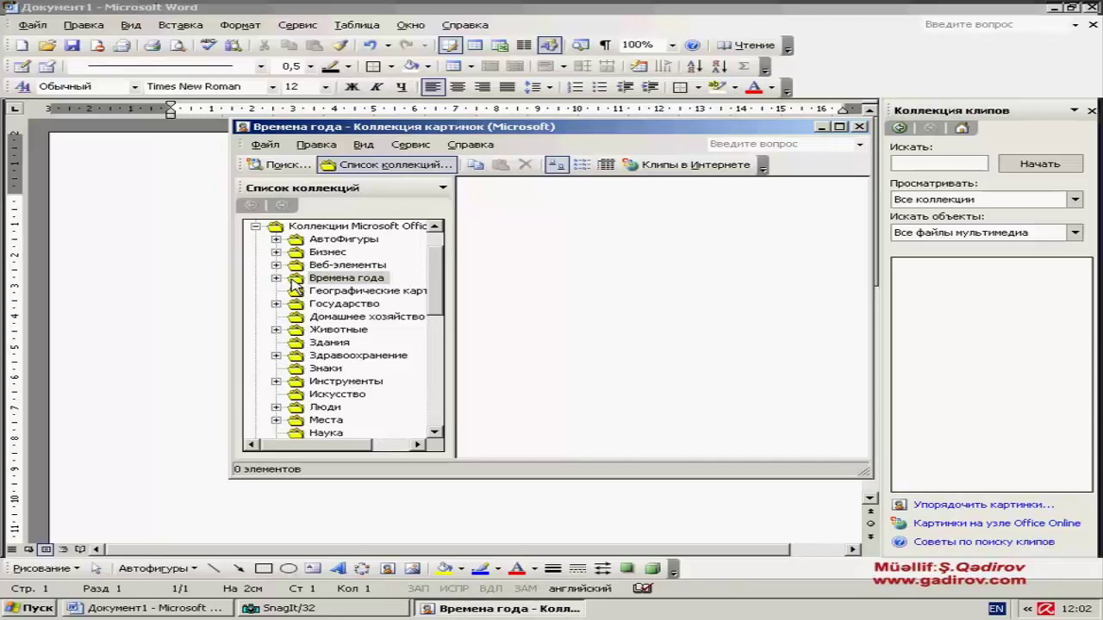
double_click(293, 283)
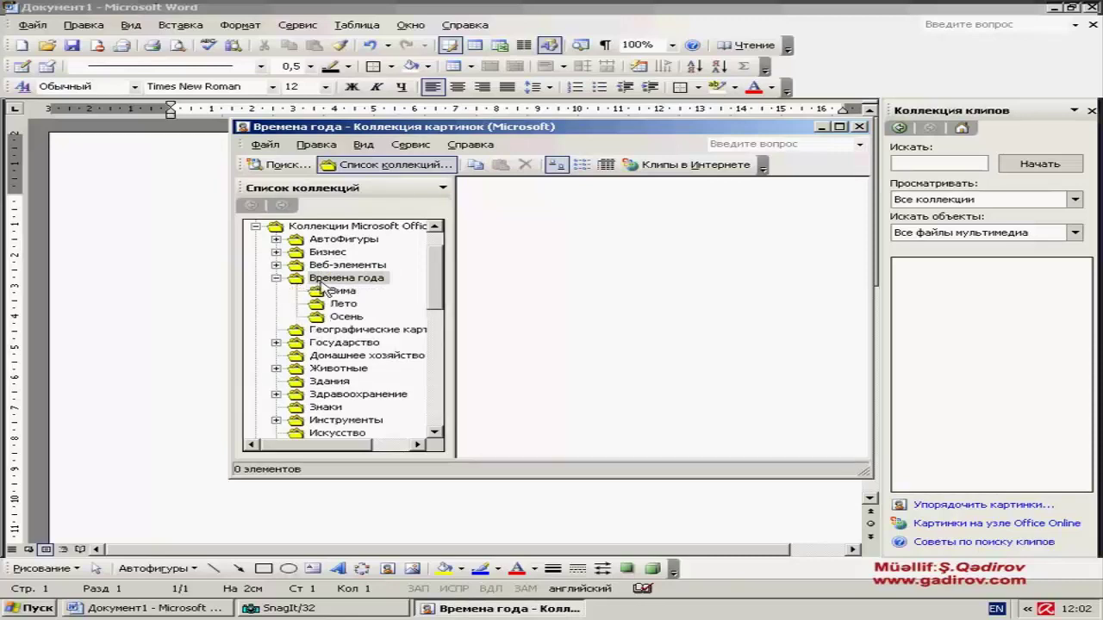
click(325, 293)
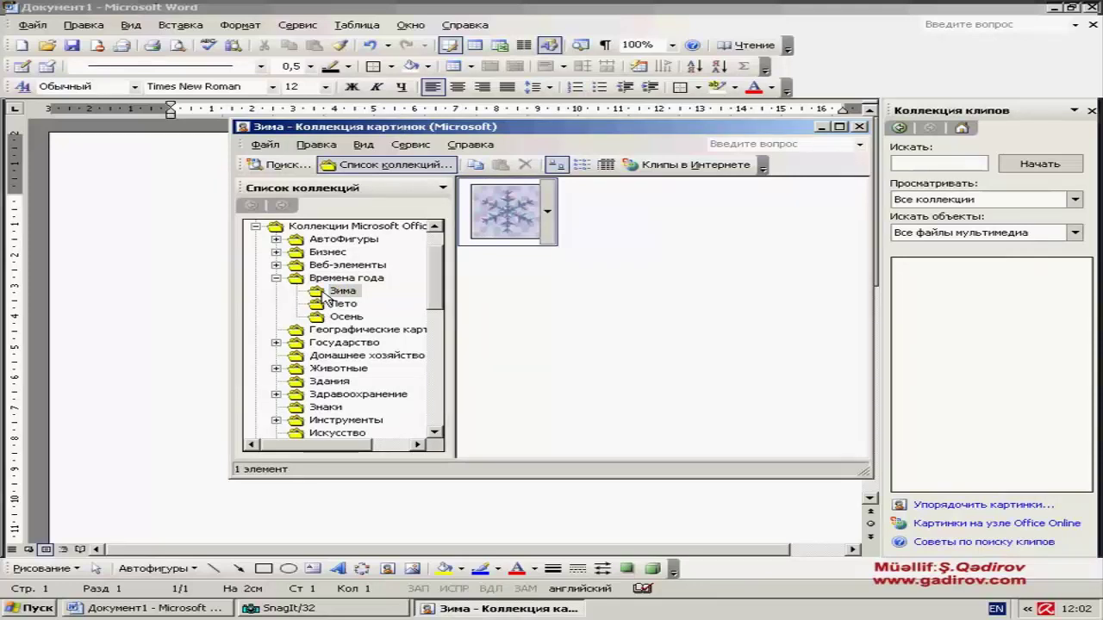
click(501, 211)
click(123, 241)
key(ctrl+v)
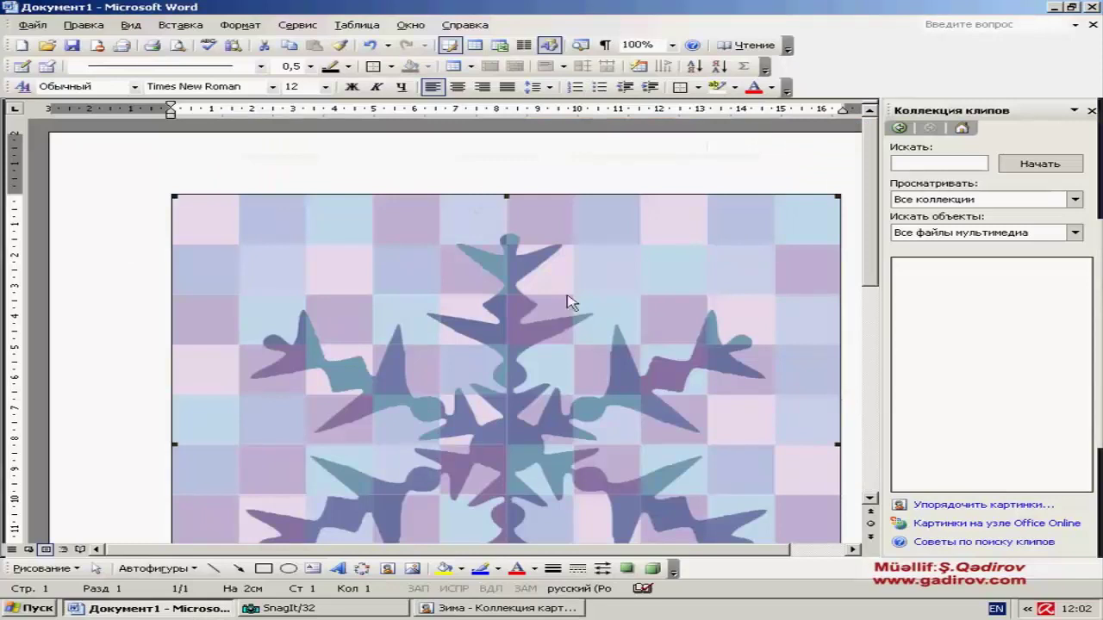
click(373, 47)
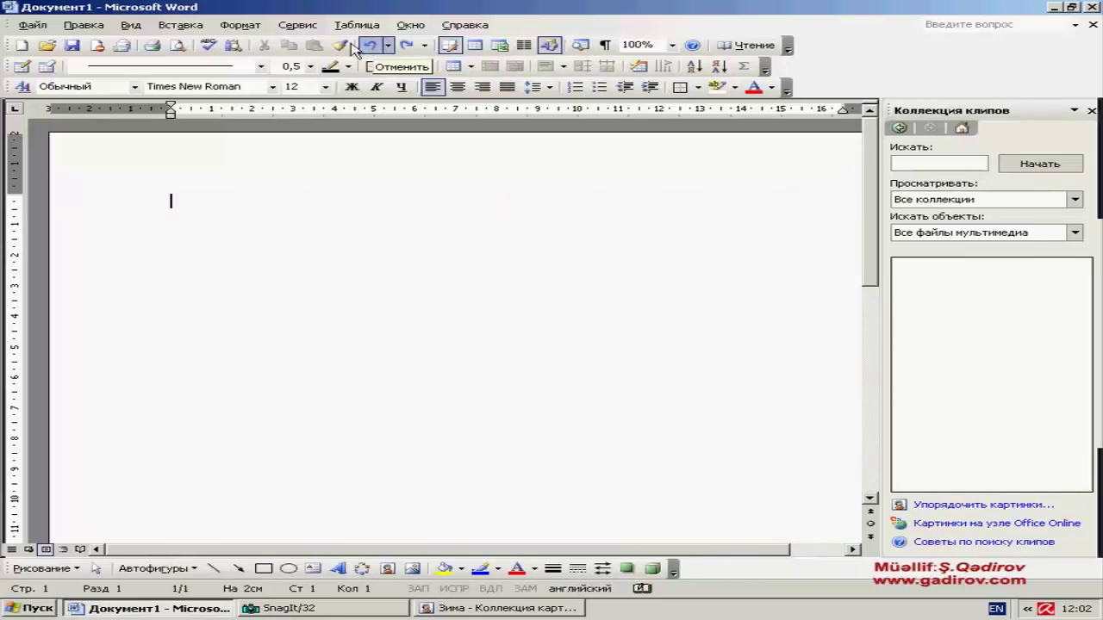
Insert the Sweet-Cute-Baby-1024X768-458 photo from Мои рисунки, then undo it
click(195, 26)
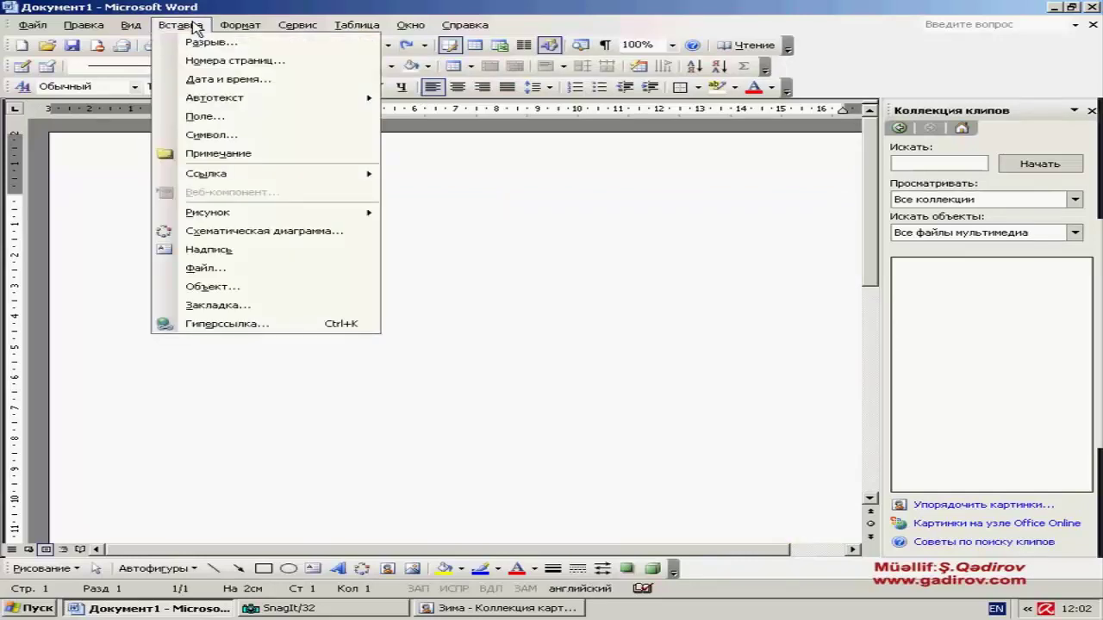
mouse_move(259, 216)
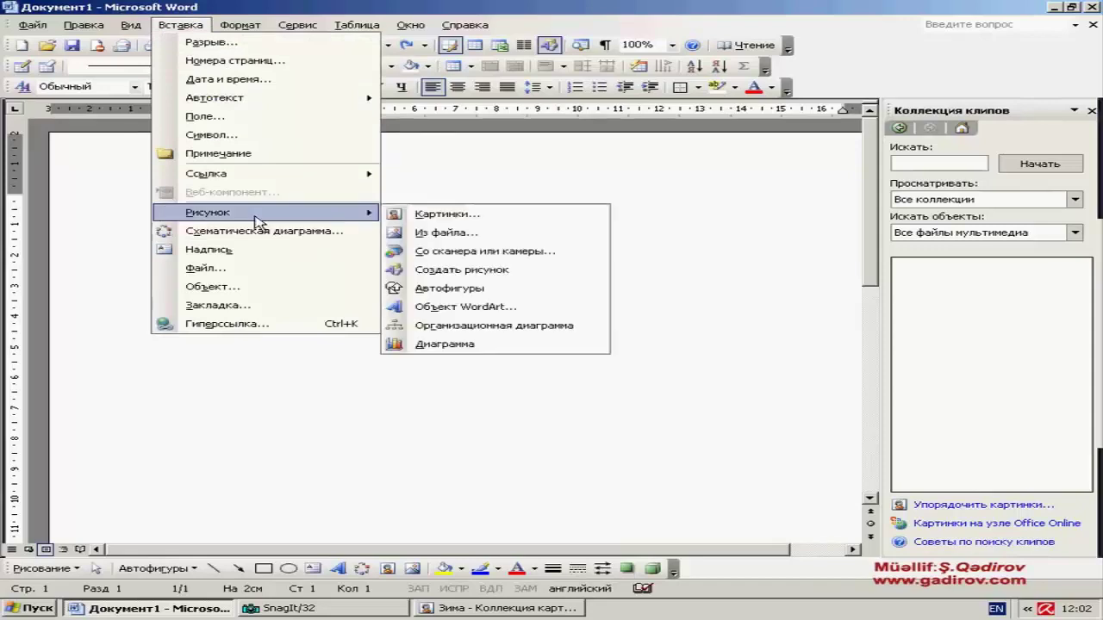
click(441, 237)
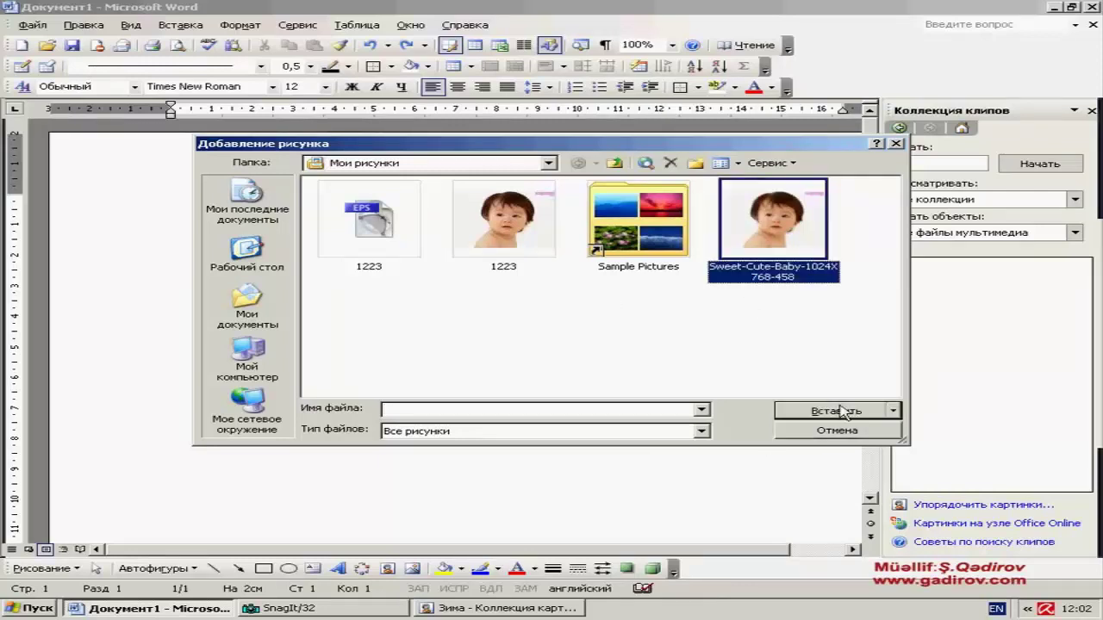
click(832, 412)
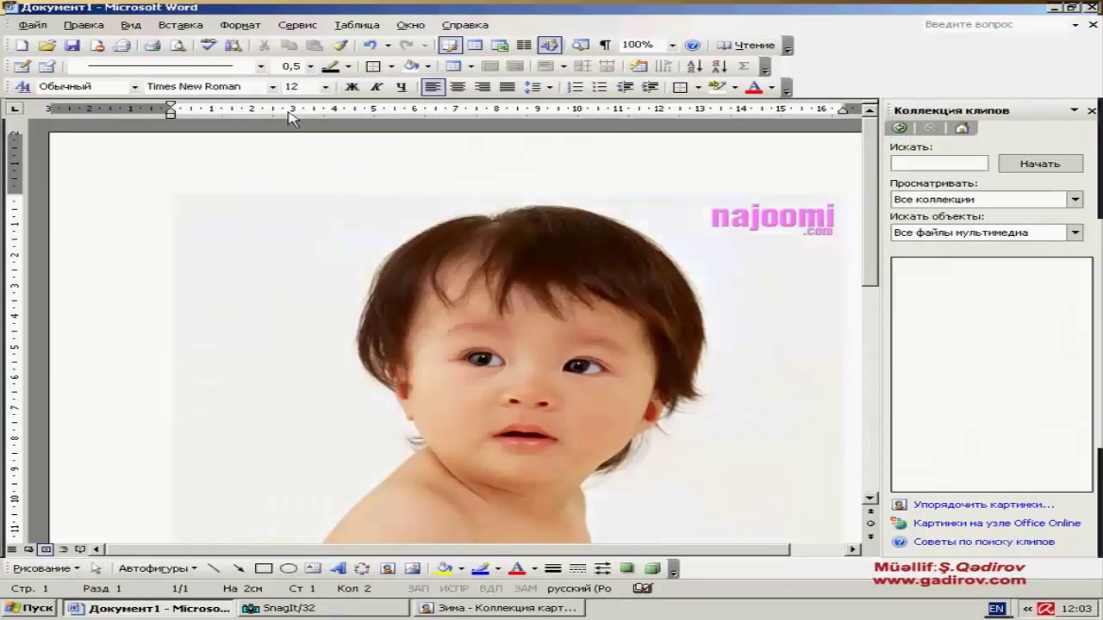
click(370, 46)
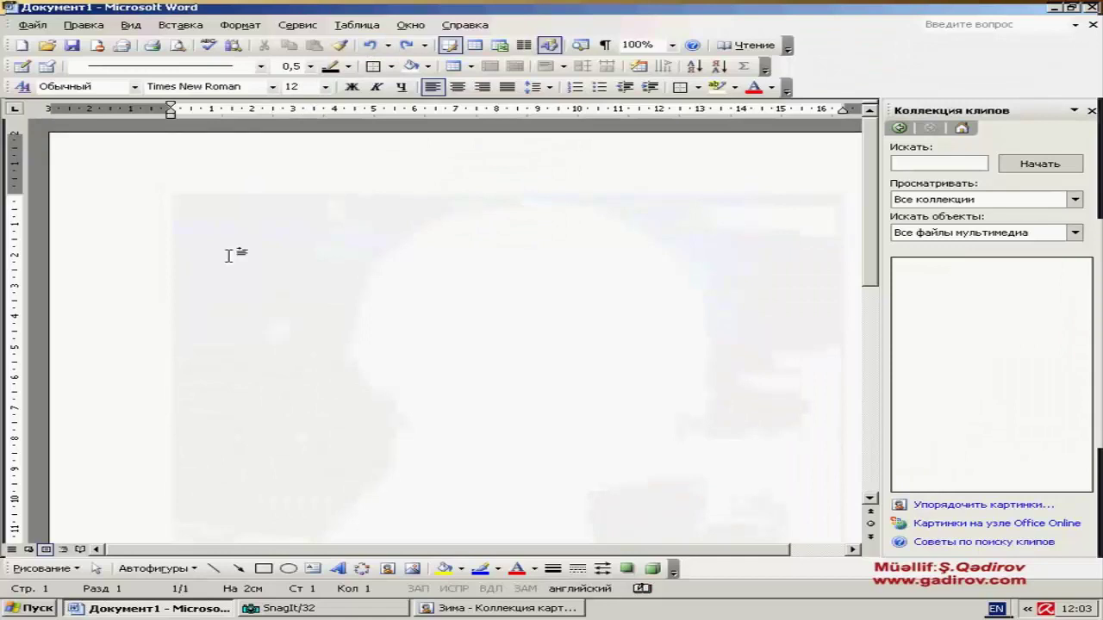
click(169, 27)
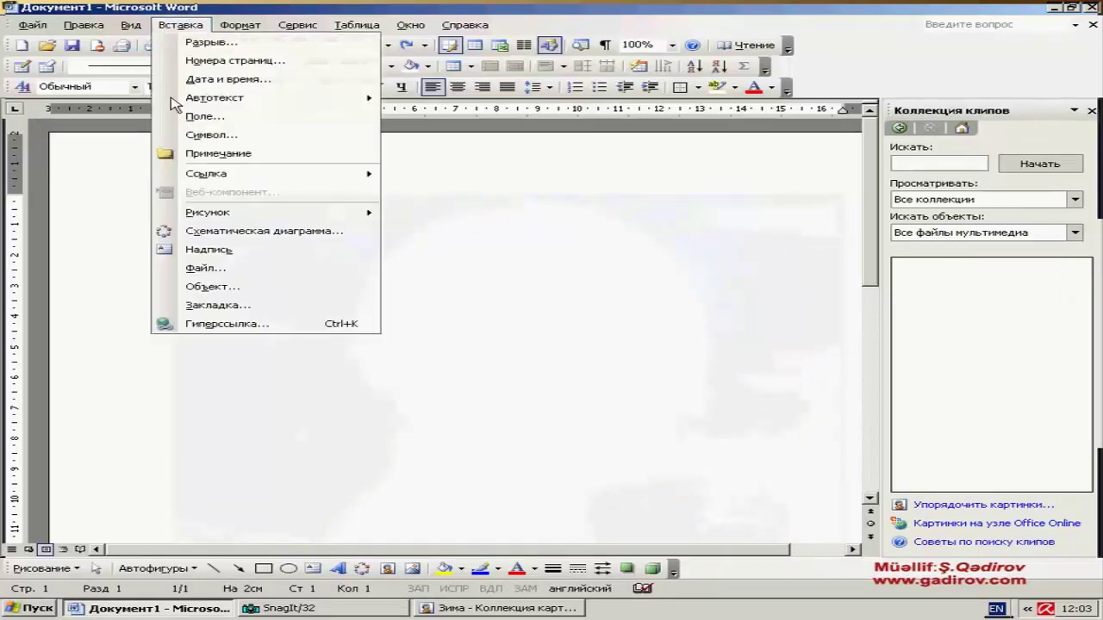
mouse_move(284, 221)
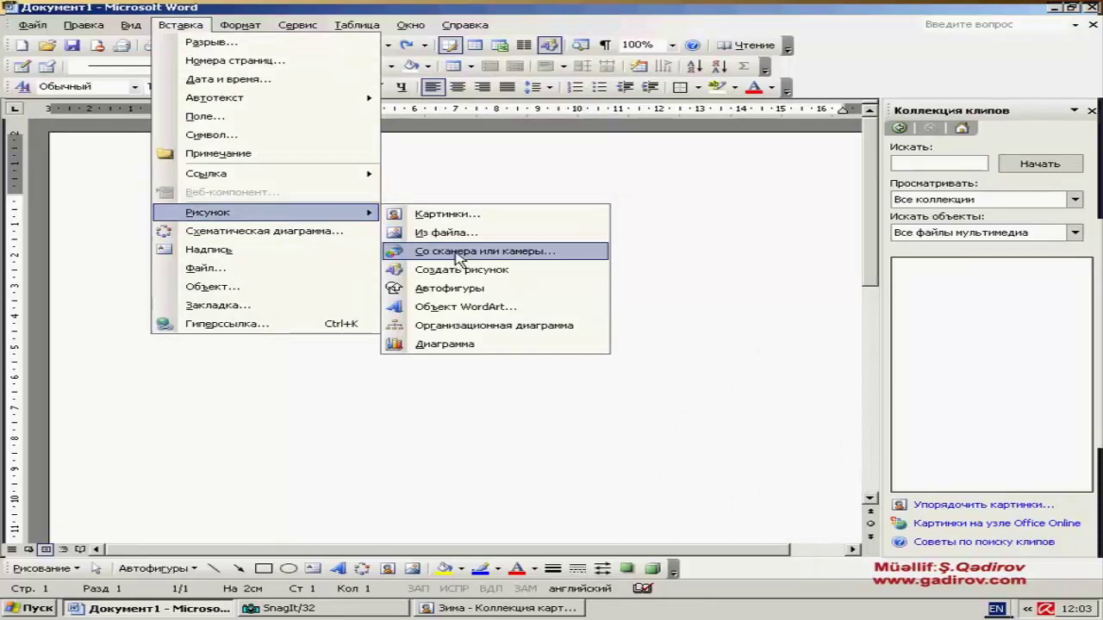
click(455, 251)
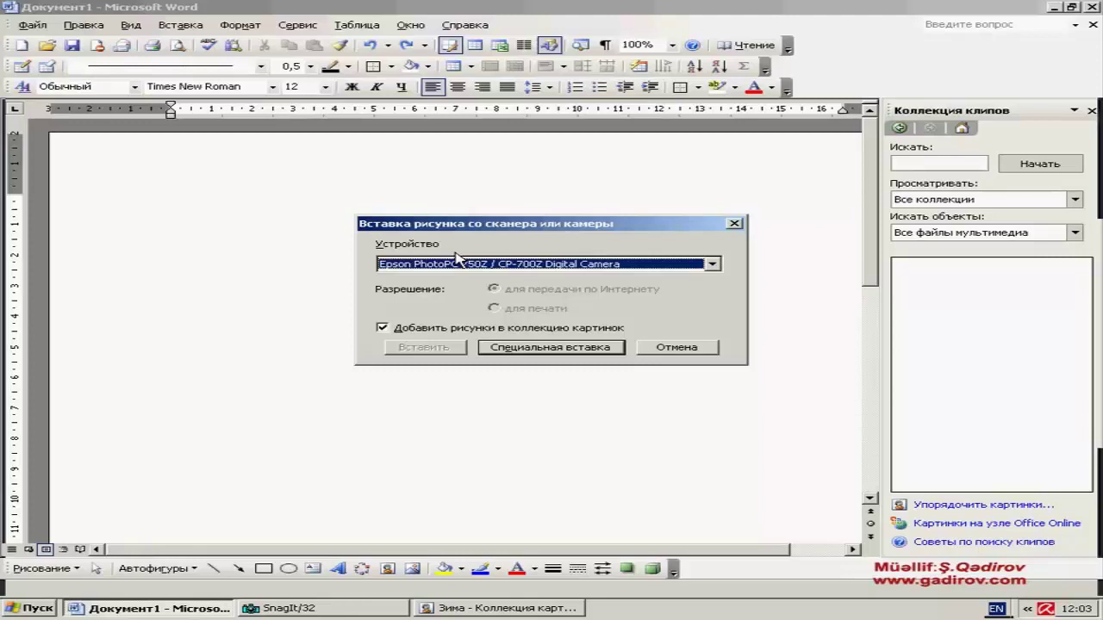
click(676, 349)
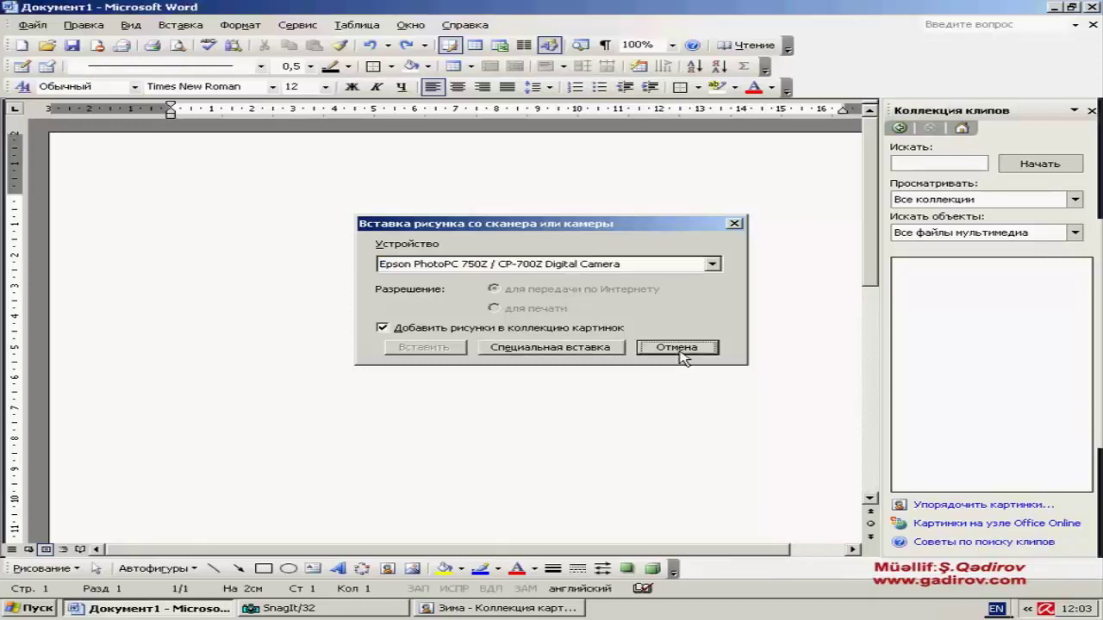
Insert a new drawing canvas from the Вставка > Рисунок menu
click(198, 27)
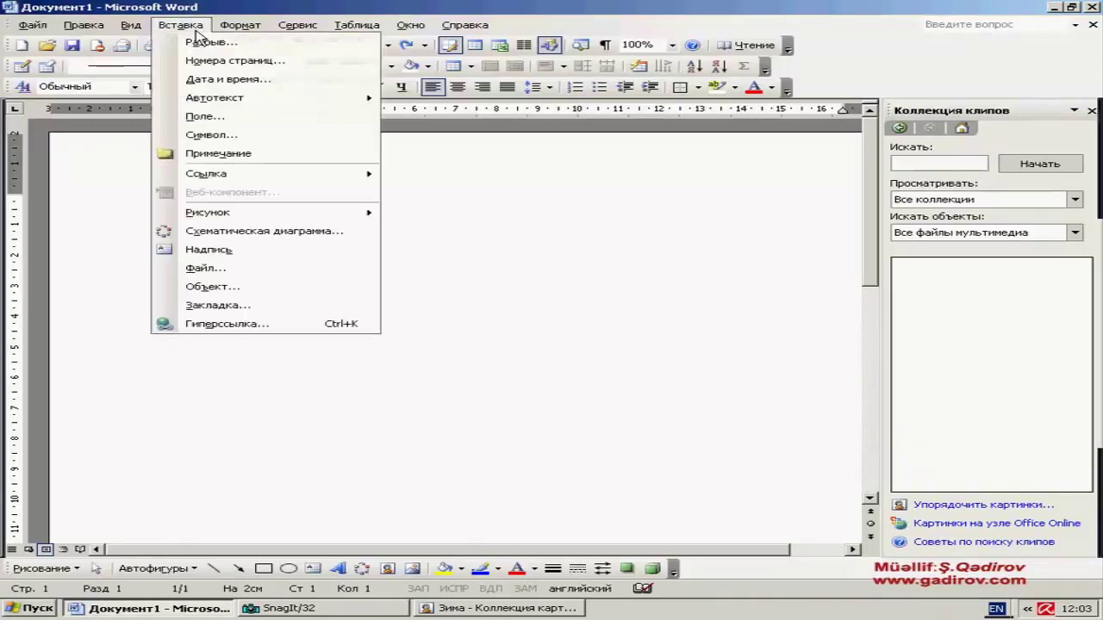
mouse_move(287, 215)
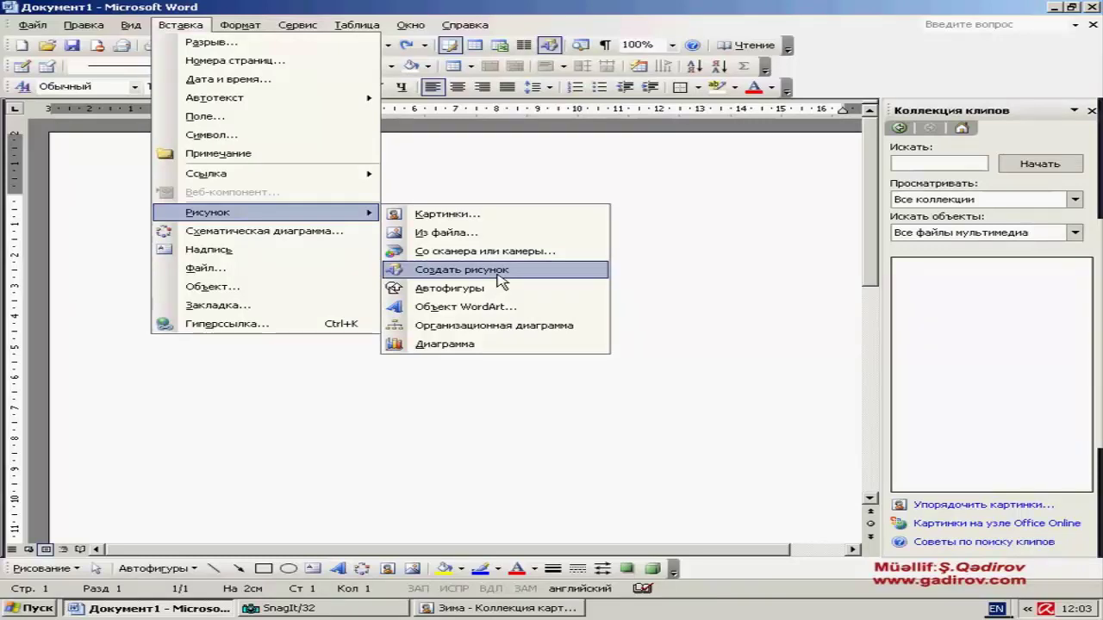
click(500, 271)
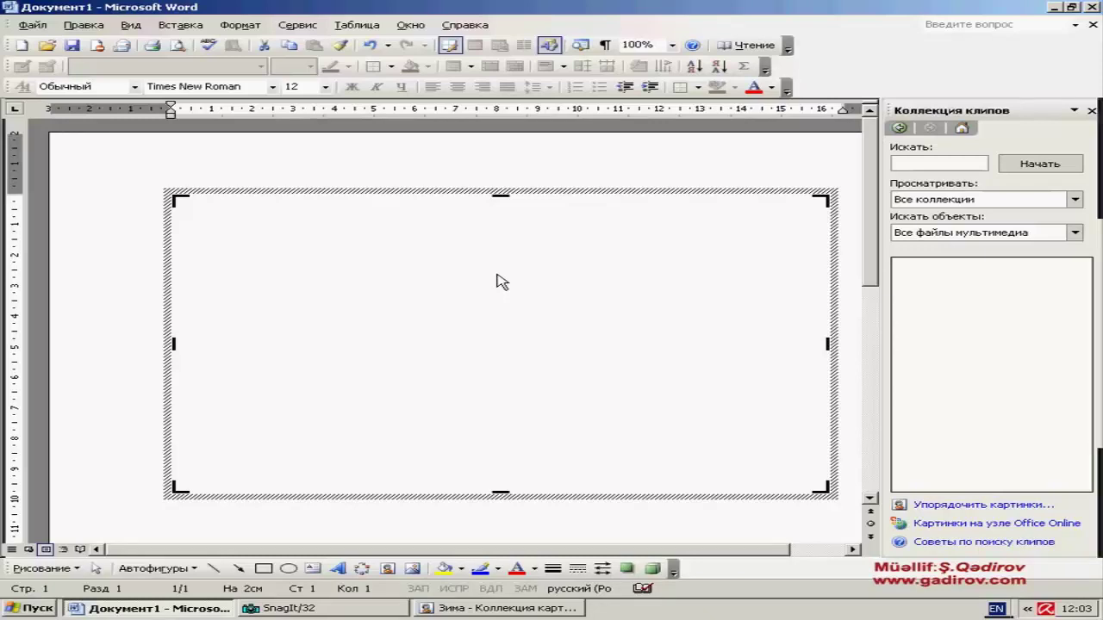
Undo the drawing canvas, leaving Документ1 blank
click(388, 45)
click(377, 46)
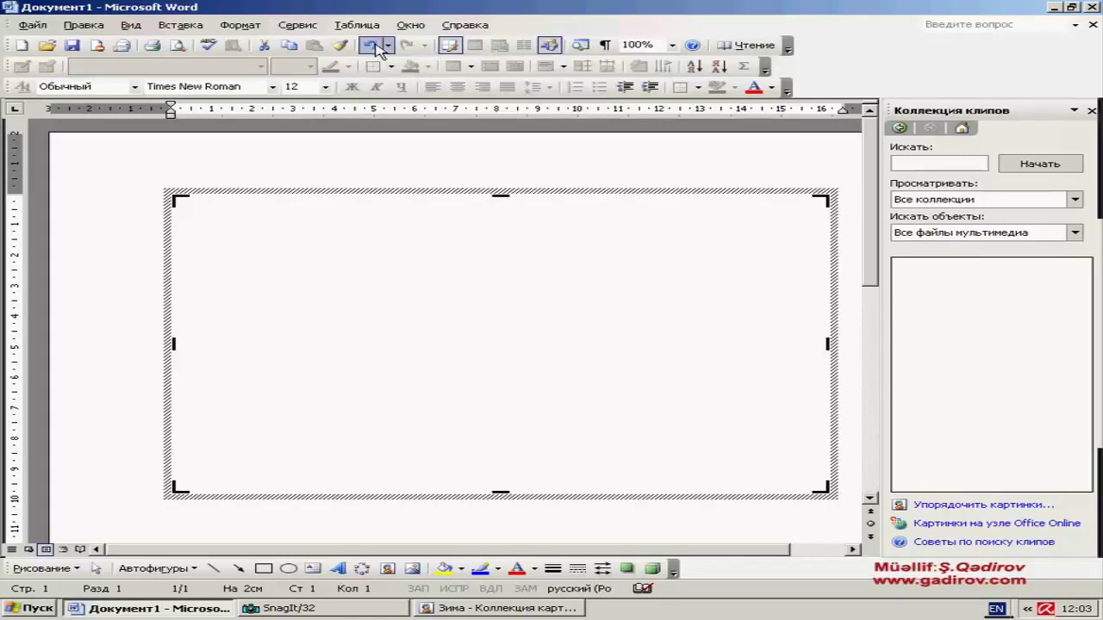
click(180, 25)
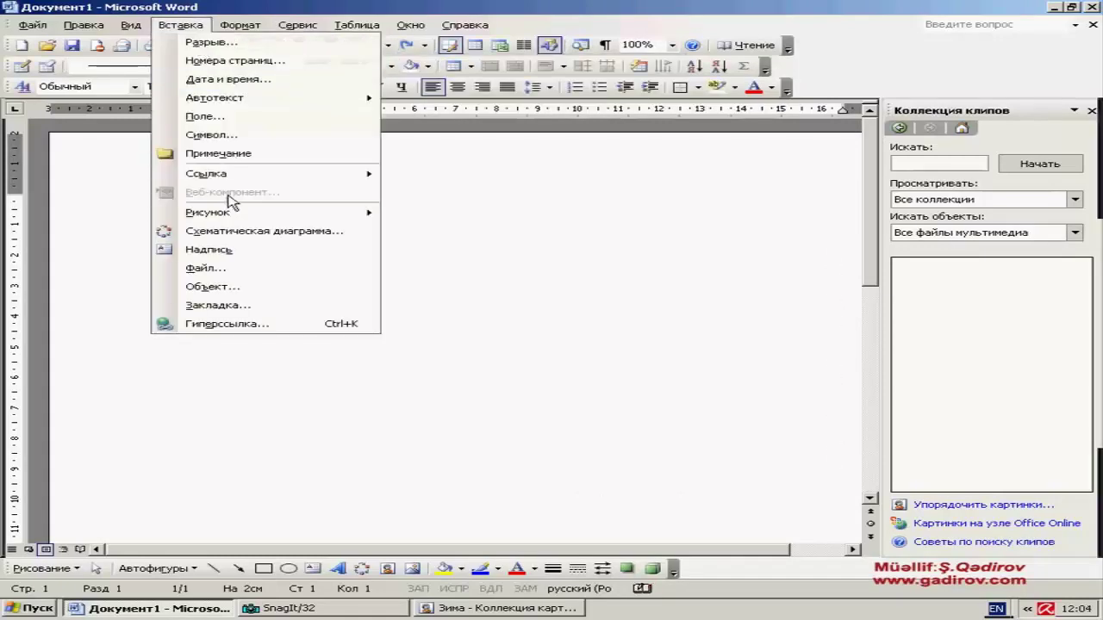
Draw a cut-corner flowchart AutoShape on the page without a canvas, then undo it
mouse_move(229, 214)
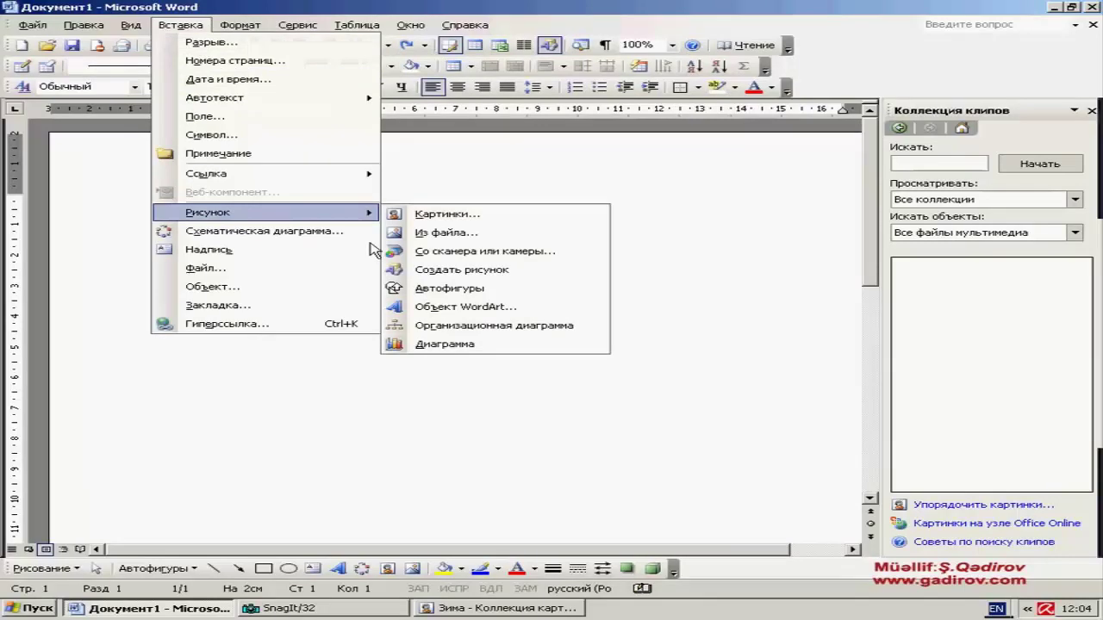
click(446, 292)
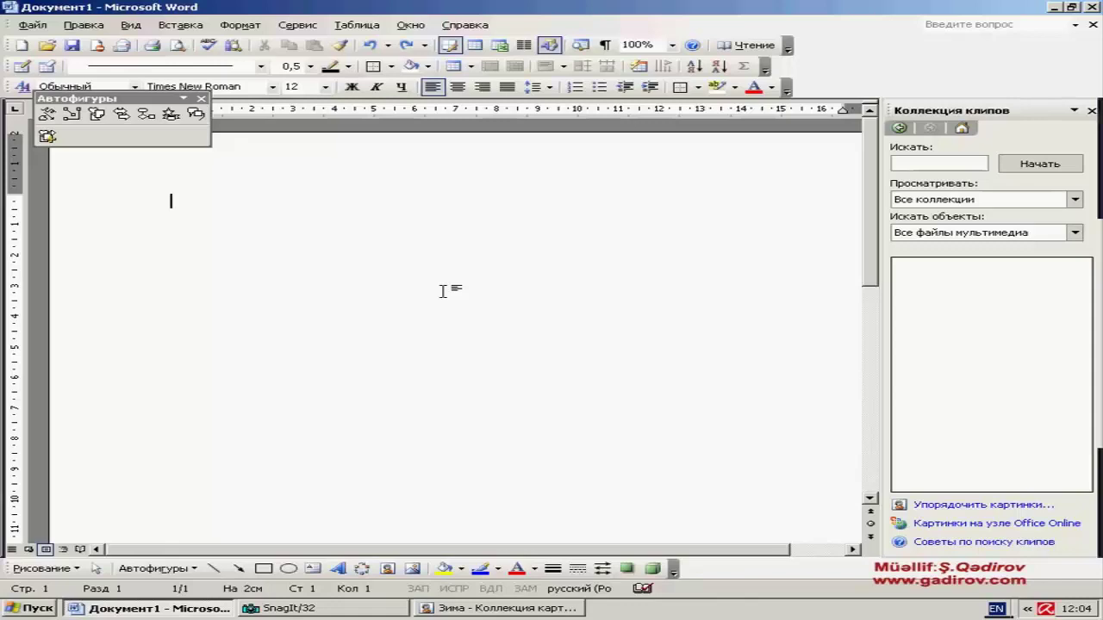
click(148, 115)
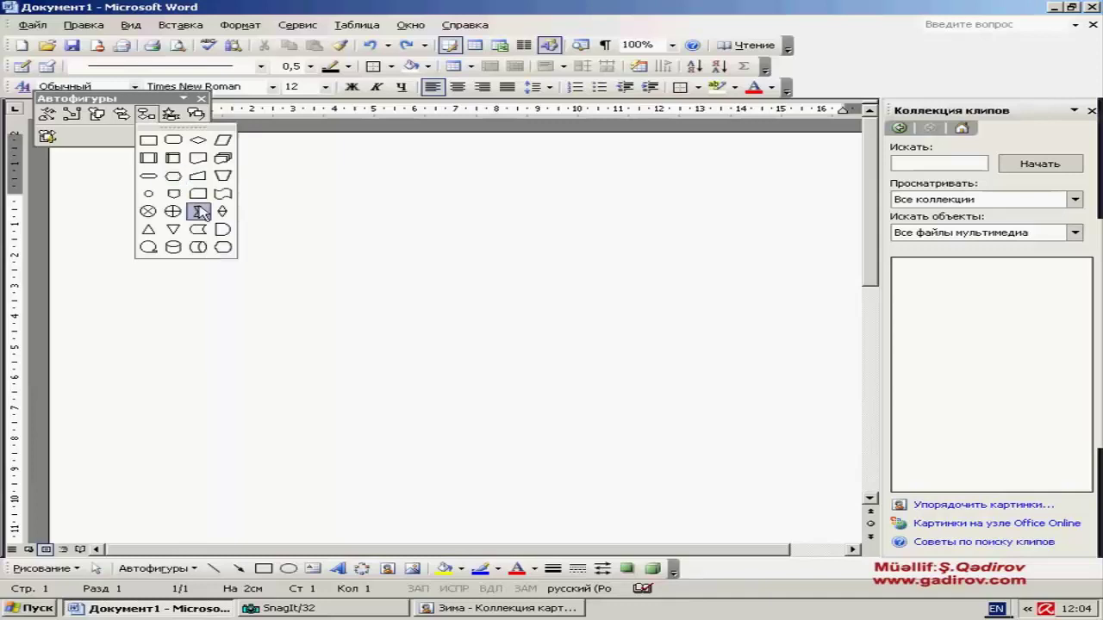
click(199, 212)
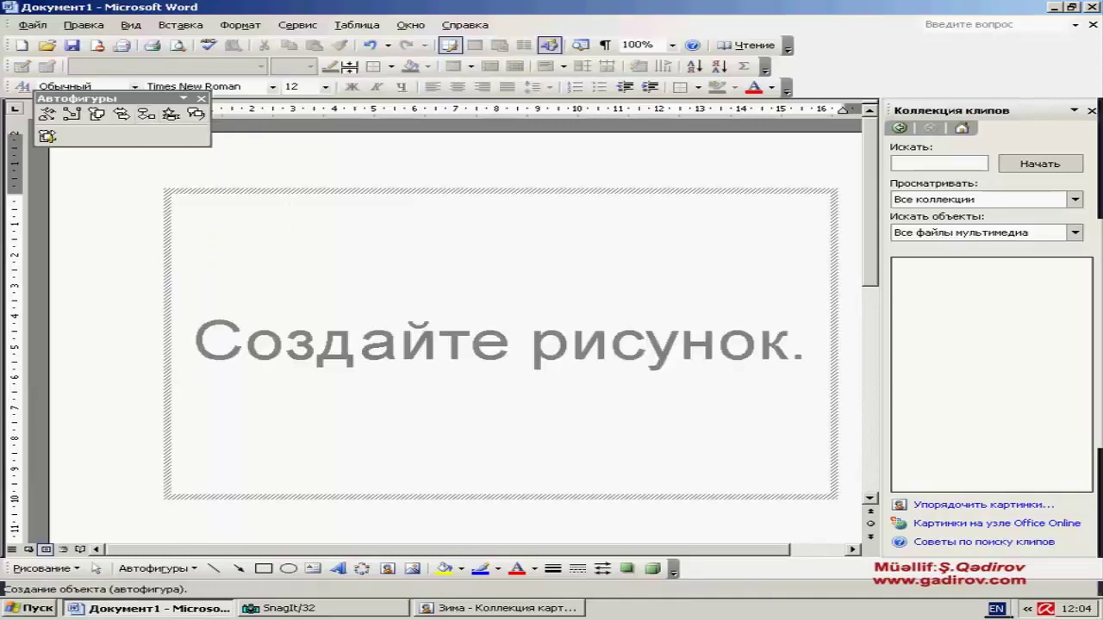
key(Escape)
drag(287, 223, 495, 358)
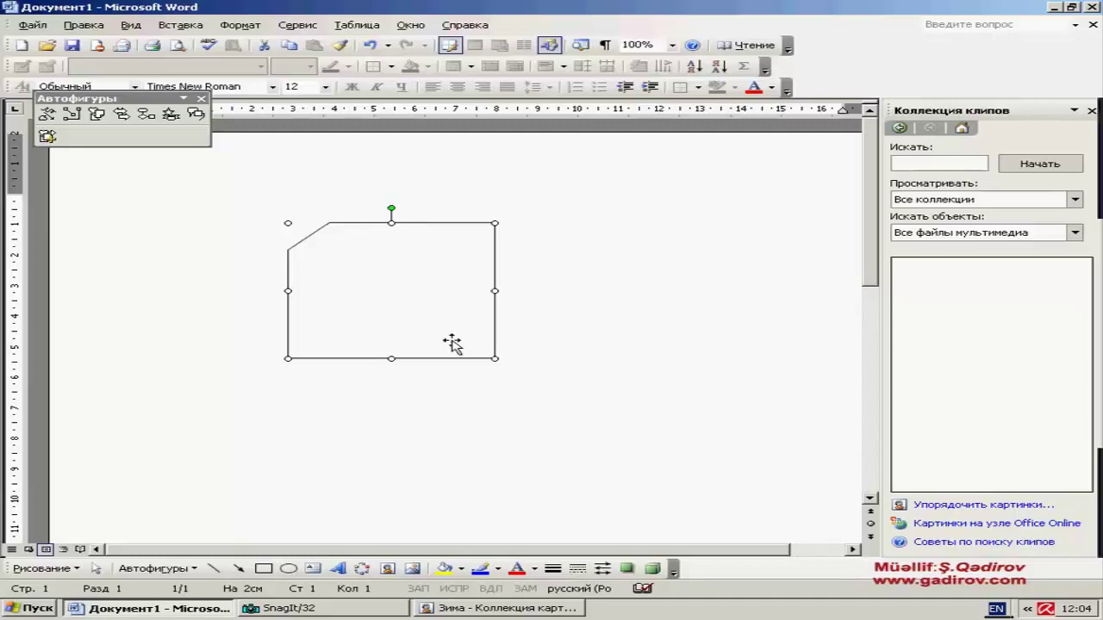
click(369, 45)
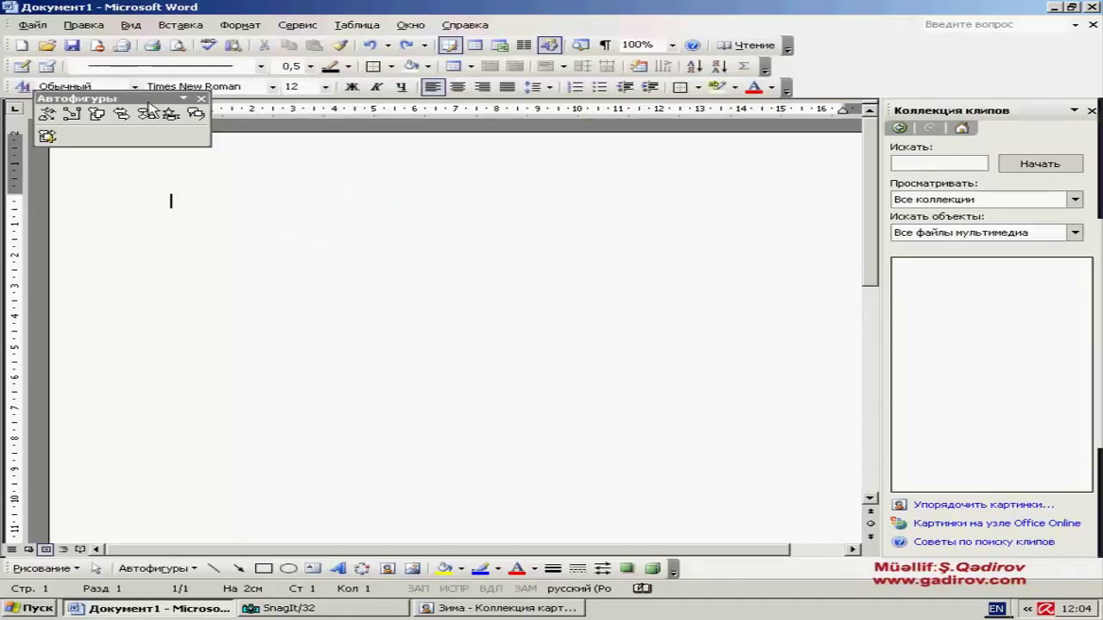
click(180, 24)
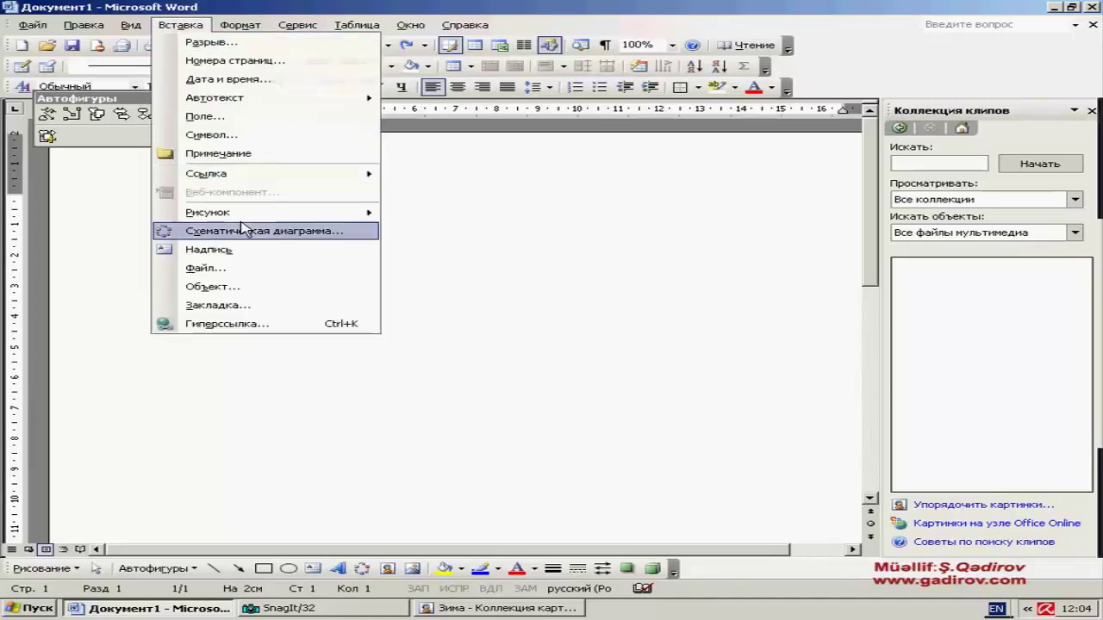
mouse_move(253, 214)
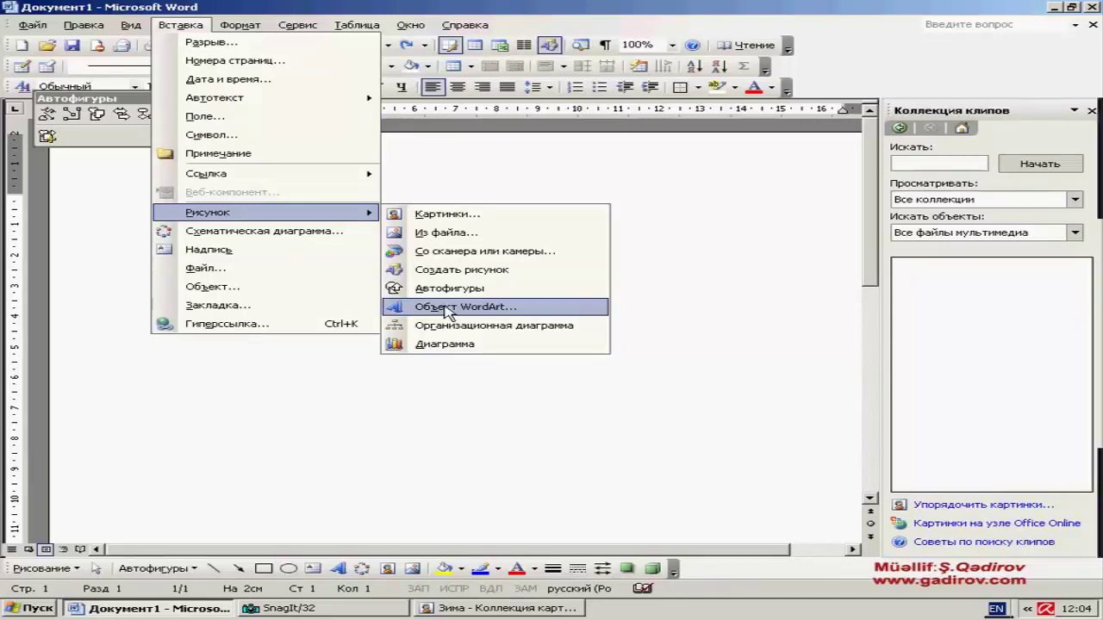
click(447, 312)
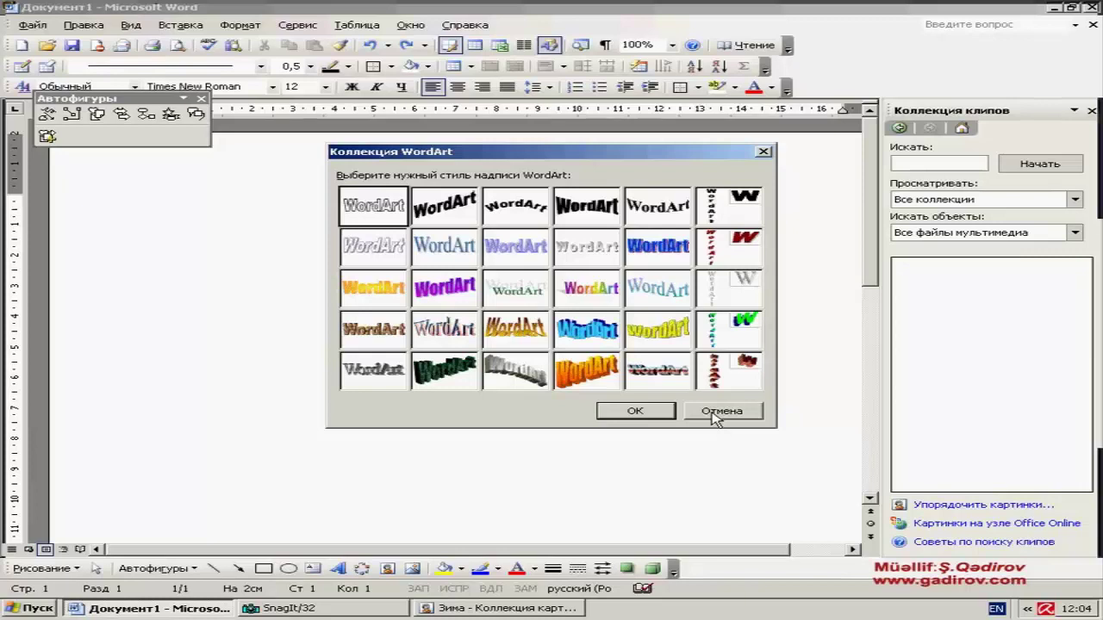
click(715, 413)
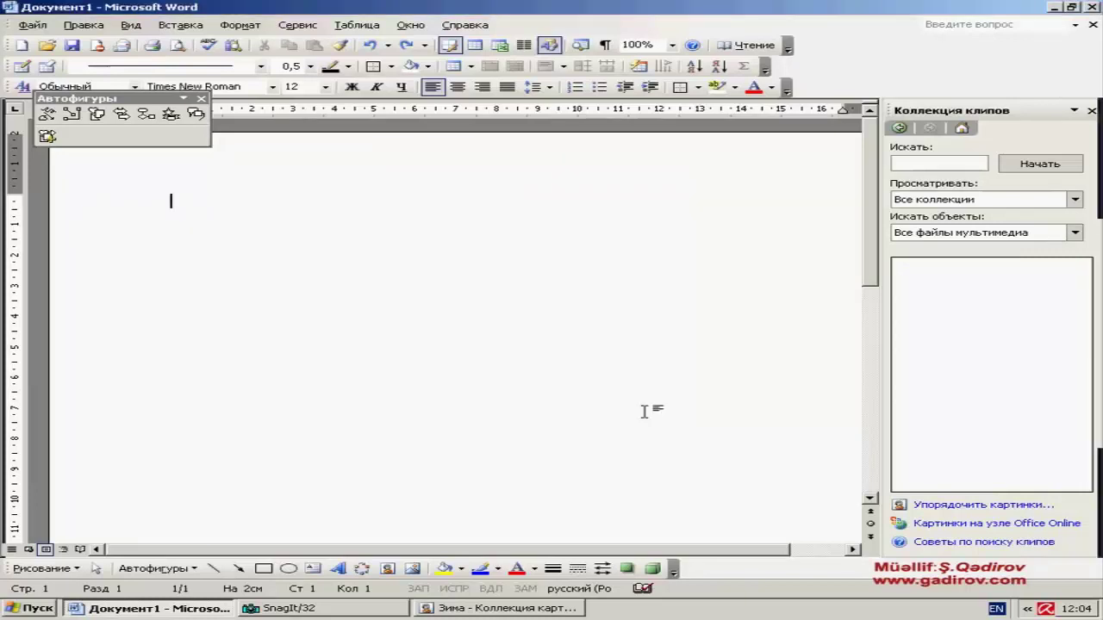
click(185, 26)
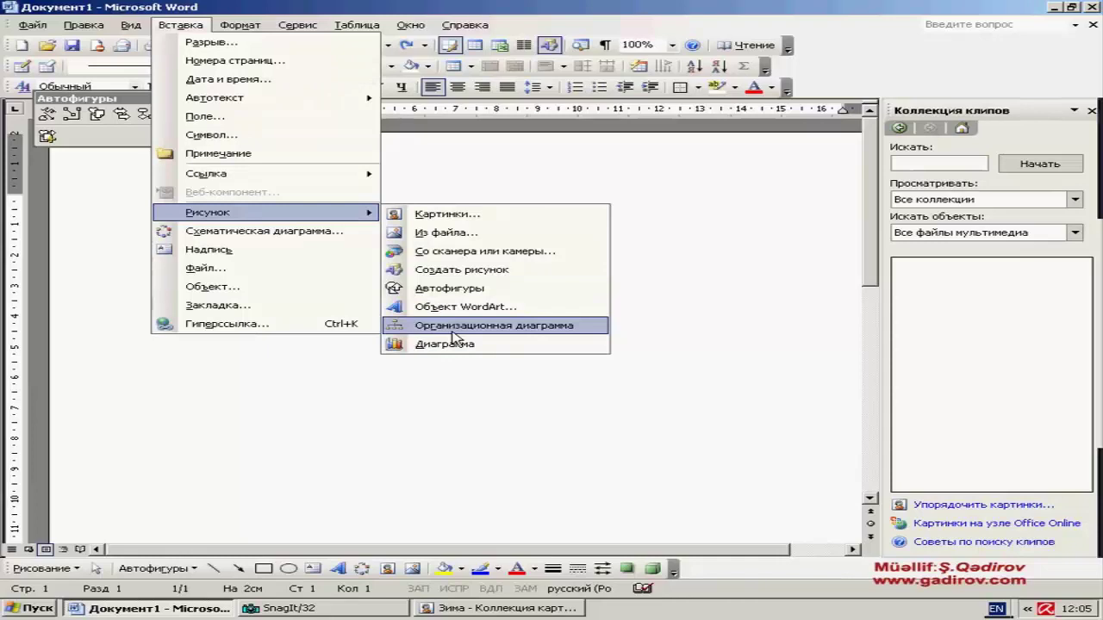
click(452, 328)
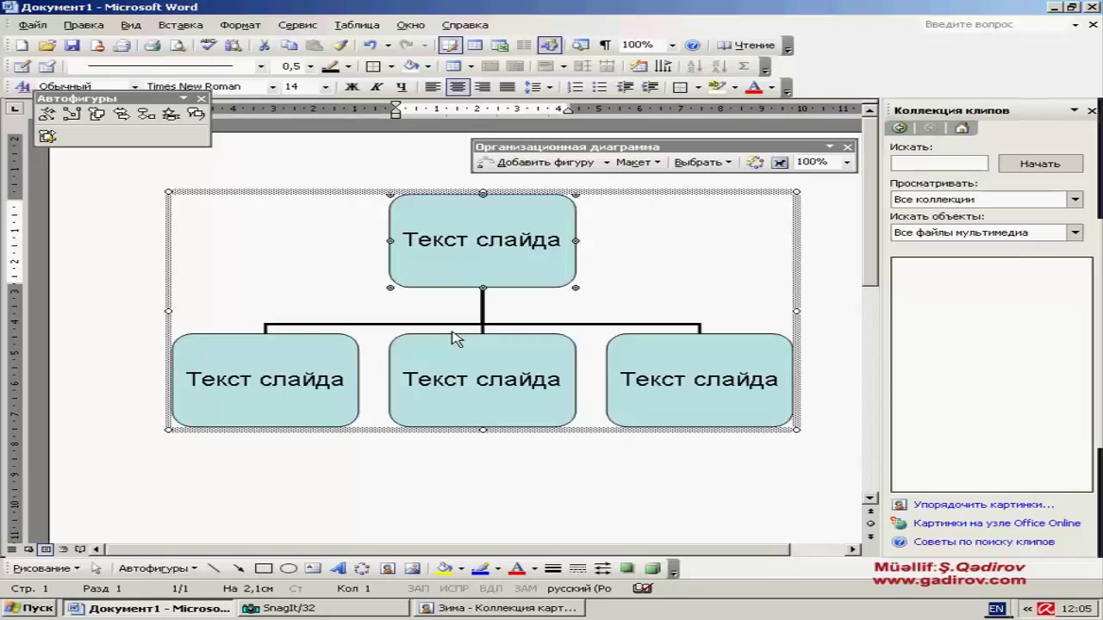
drag(665, 147, 496, 149)
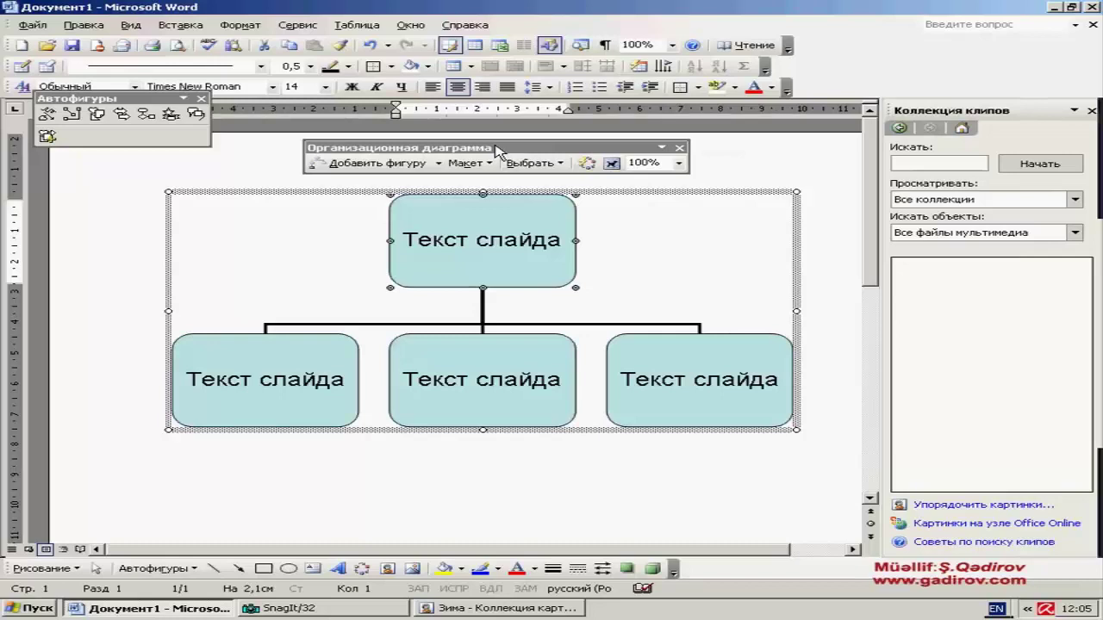
click(367, 47)
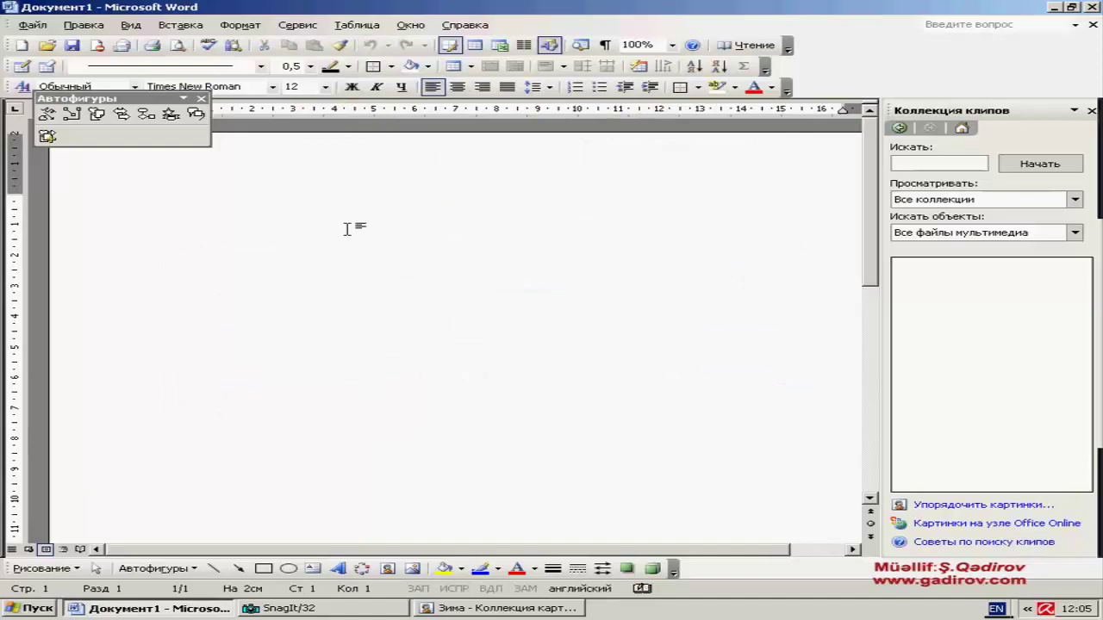
click(179, 26)
mouse_move(319, 215)
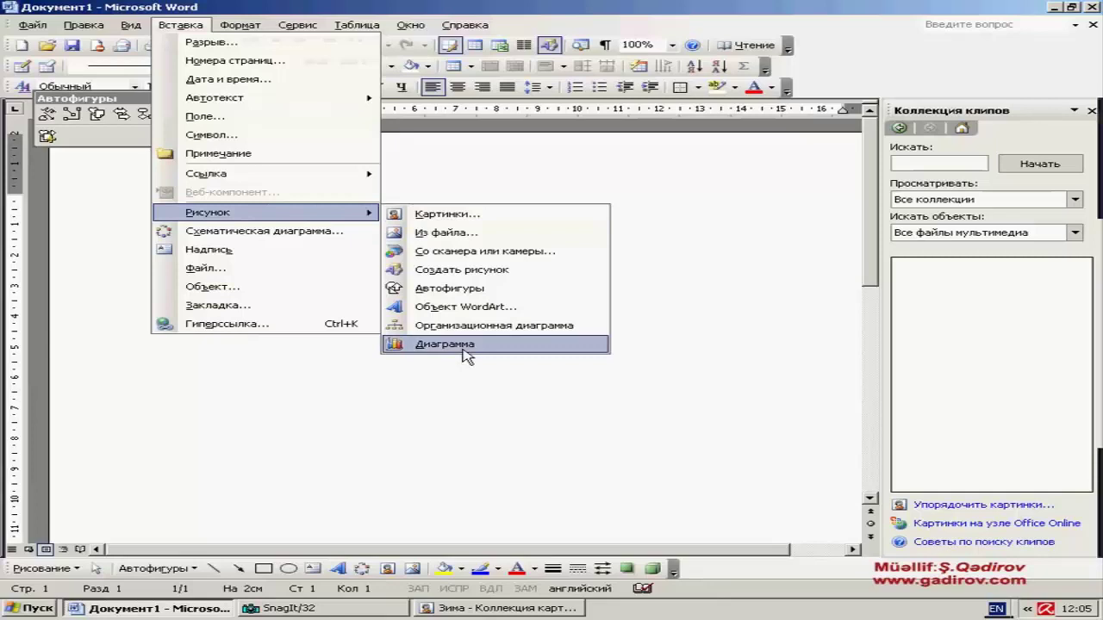
click(463, 349)
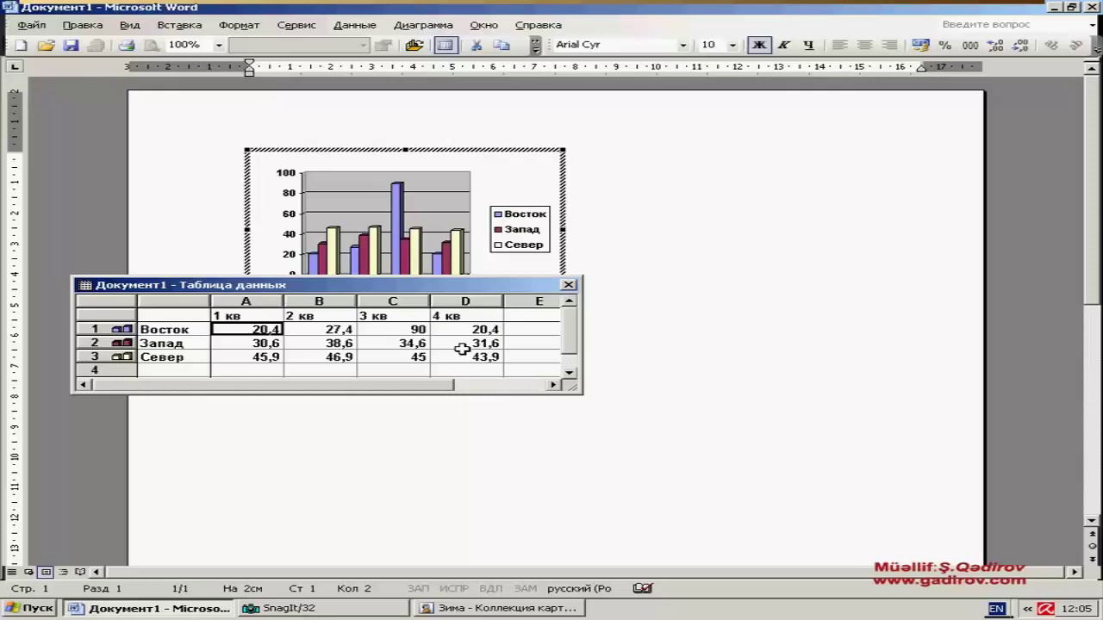
click(265, 343)
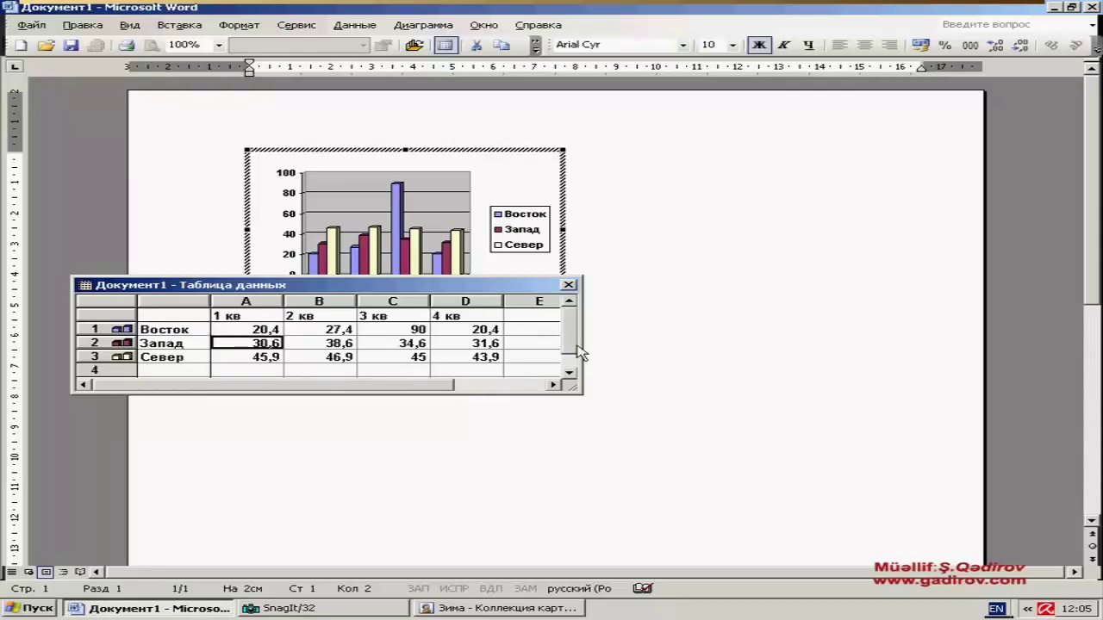
click(654, 263)
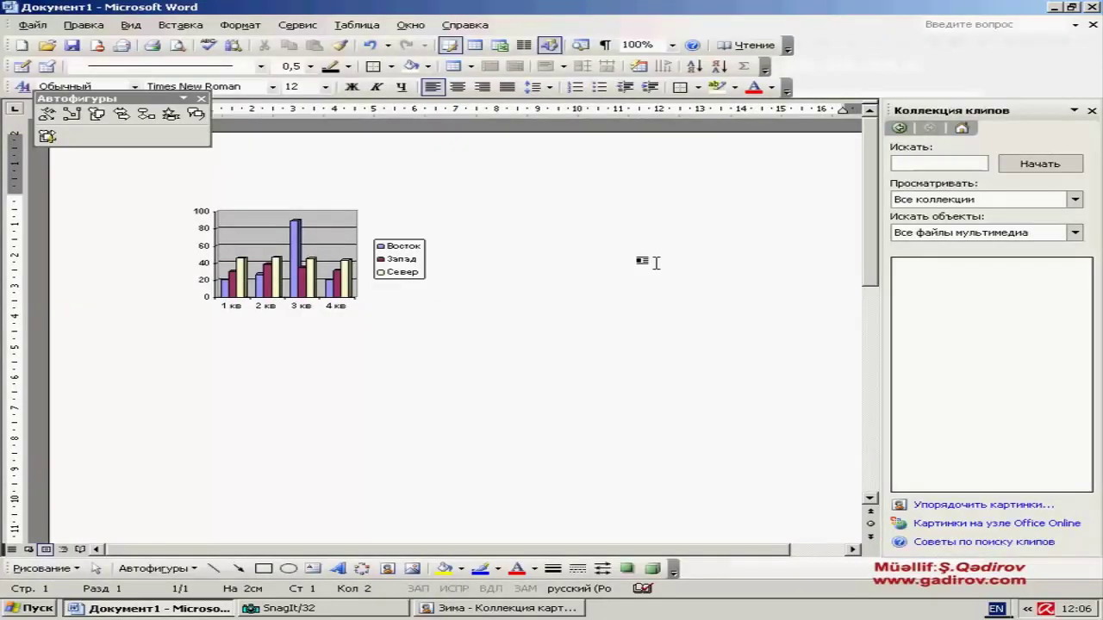
click(369, 45)
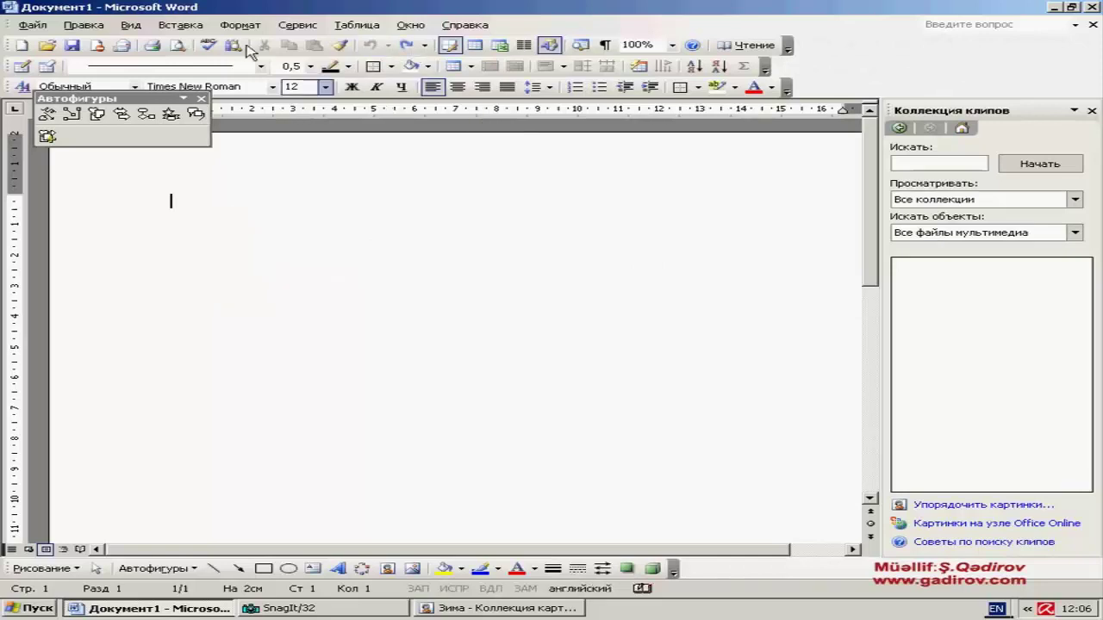
Show the Вставка > Рисунок submenu over the blank page
click(180, 24)
mouse_move(283, 217)
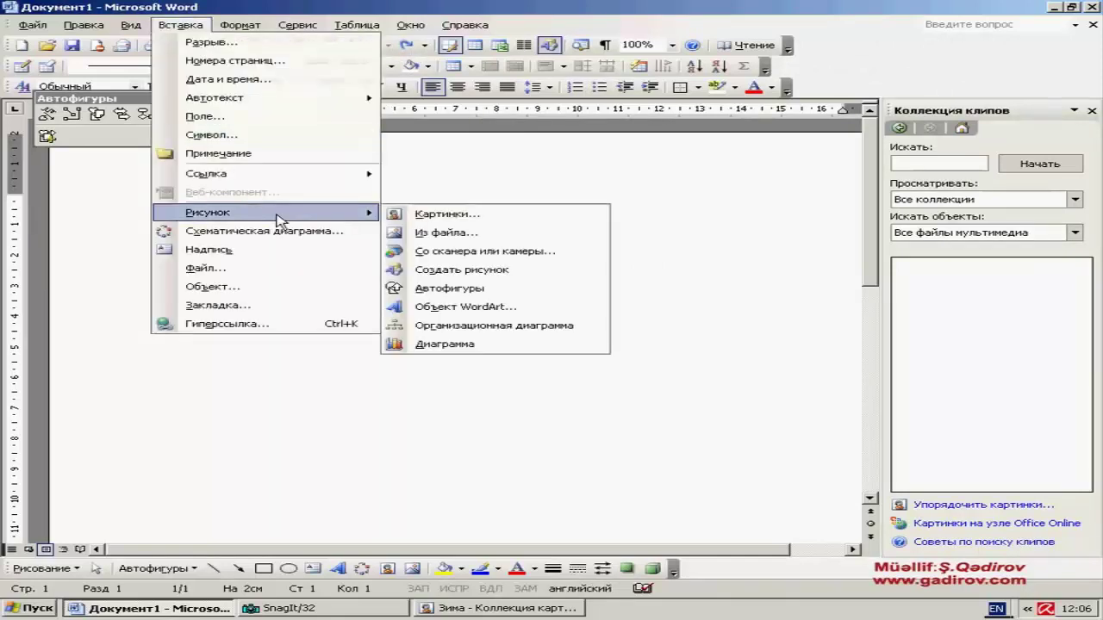